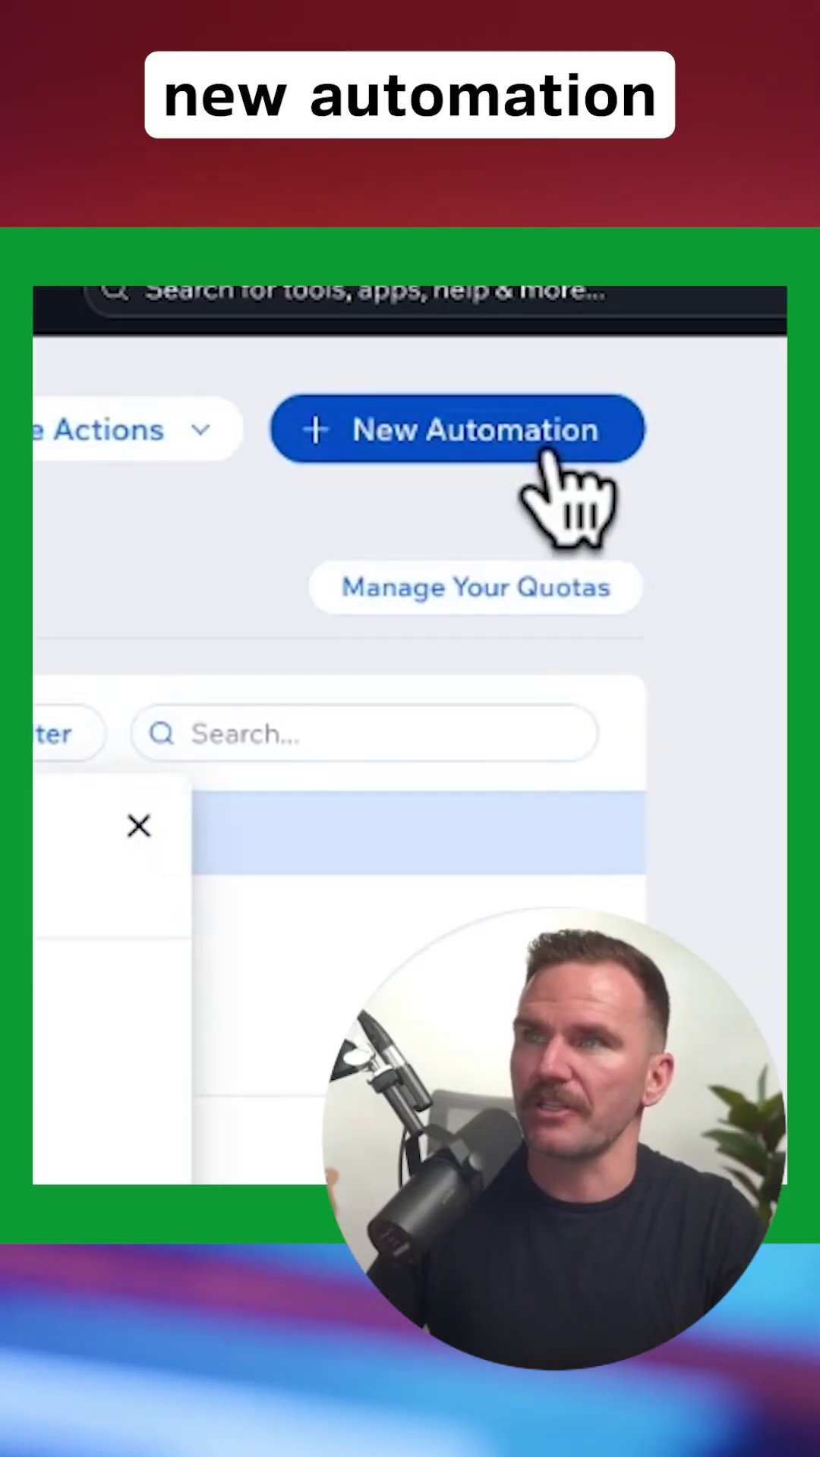
Create a new automation, starting from scratch on a blank canvas
{"action": "left_click", "coordinate": [546, 455]}
{"action": "left_click", "coordinate": [221, 826]}
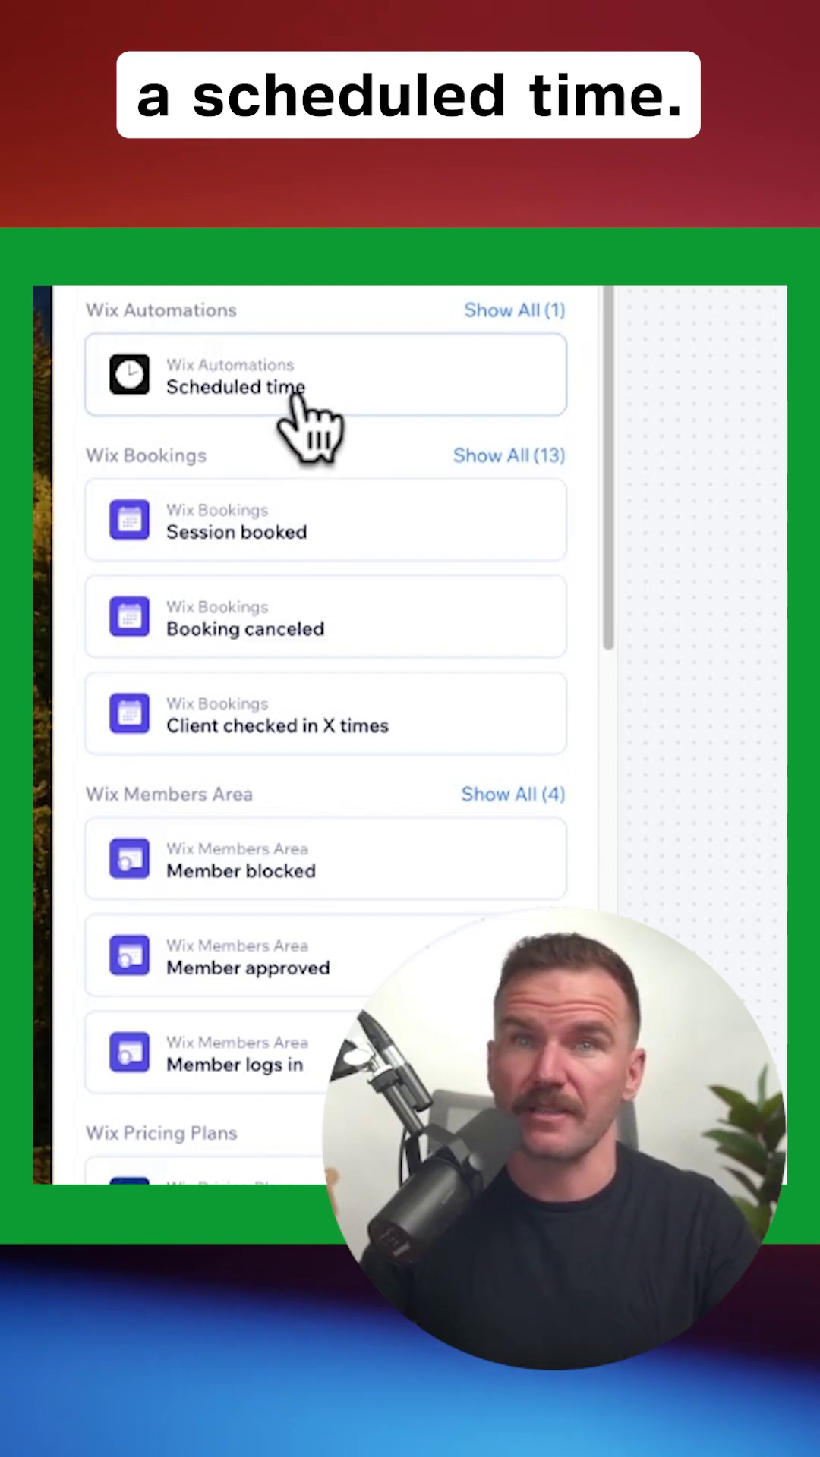
Pick the Scheduled time trigger and try weekly and monthly repeat frequencies
{"action": "left_click", "coordinate": [324, 392]}
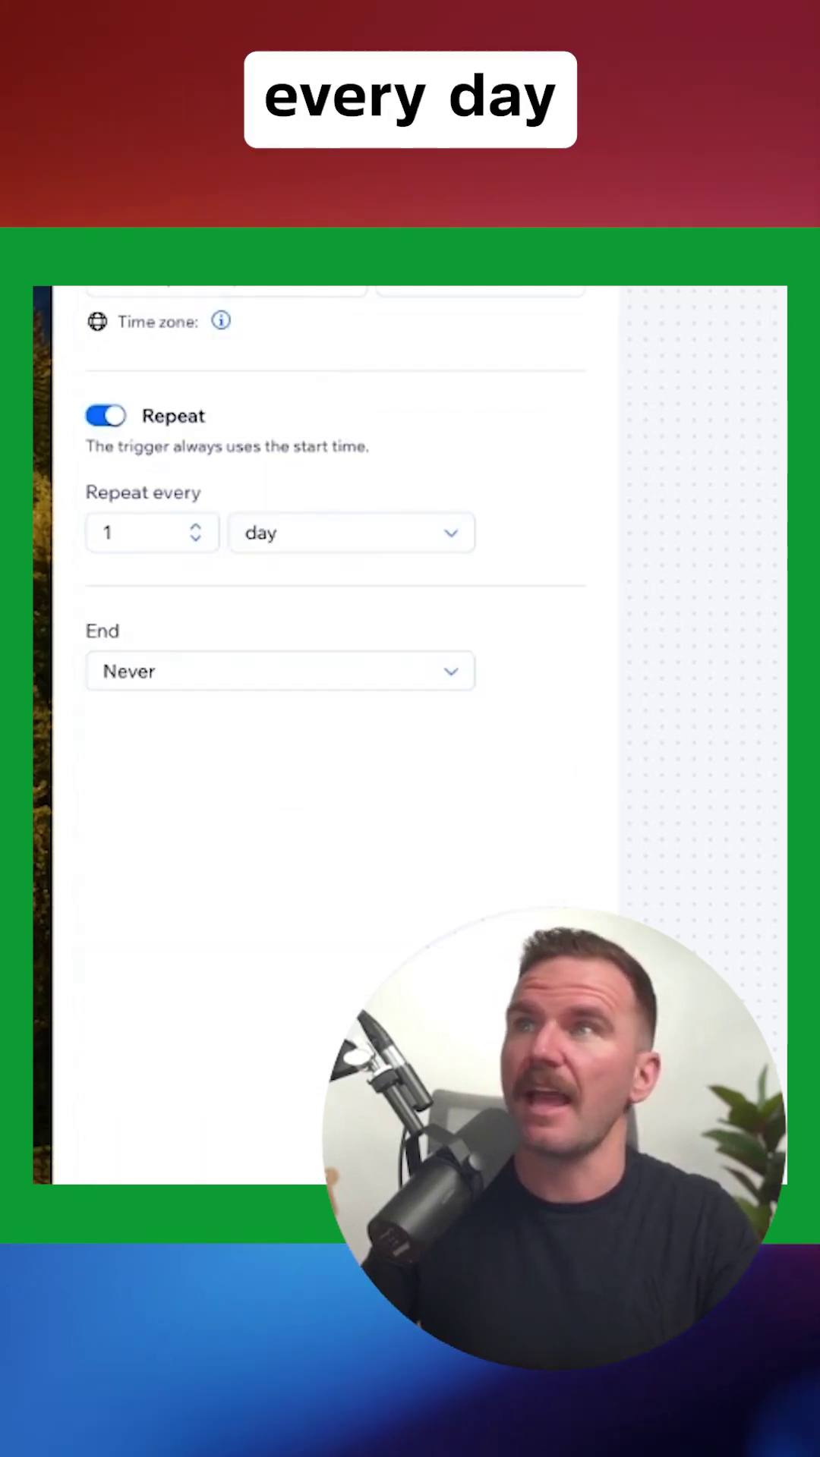
{"action": "left_click", "coordinate": [343, 533]}
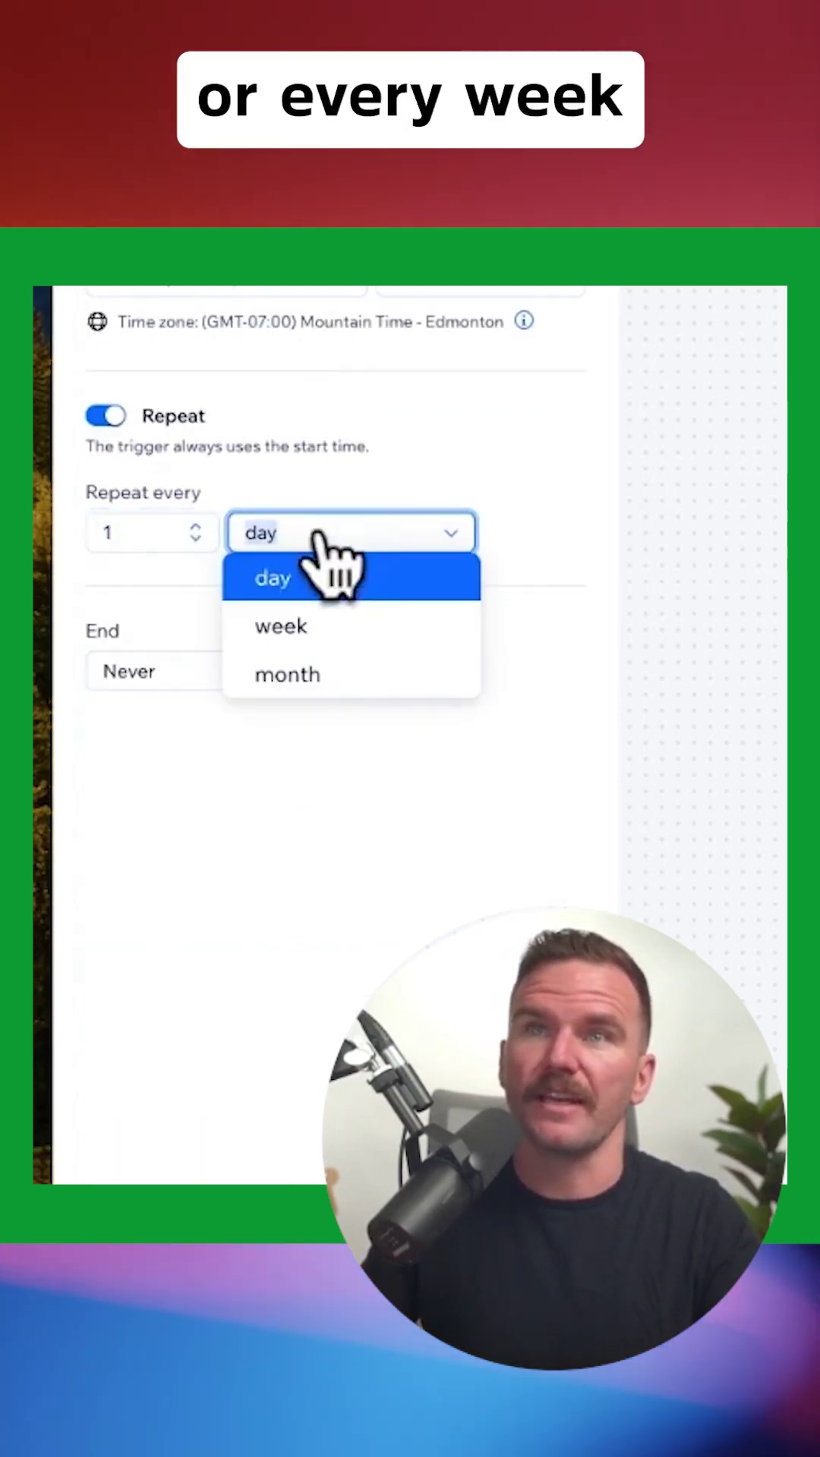
{"action": "left_click", "coordinate": [342, 625]}
{"action": "left_click", "coordinate": [393, 533]}
{"action": "left_click", "coordinate": [287, 674]}
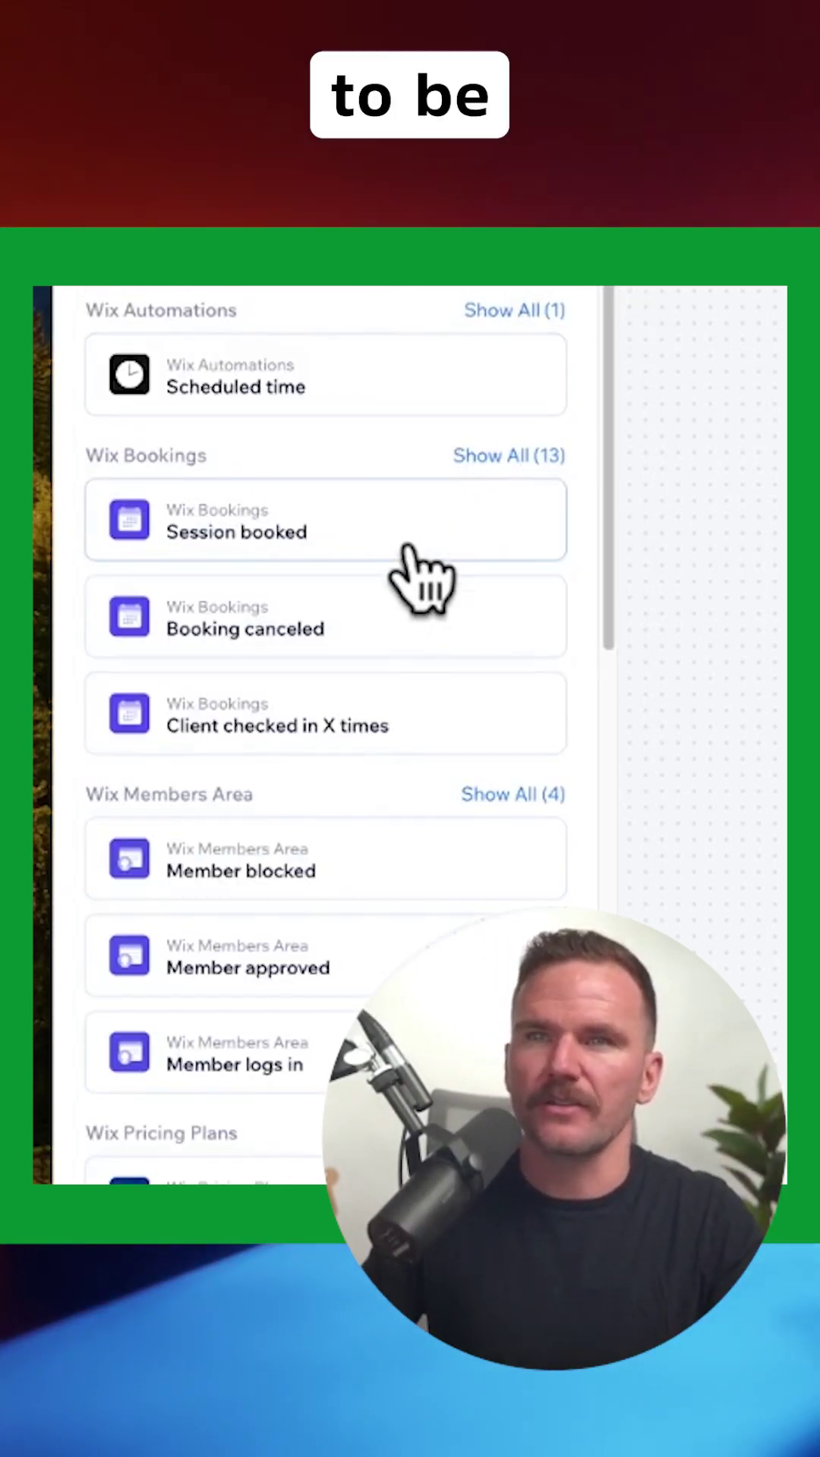
{"action": "type", "text": "blog"}
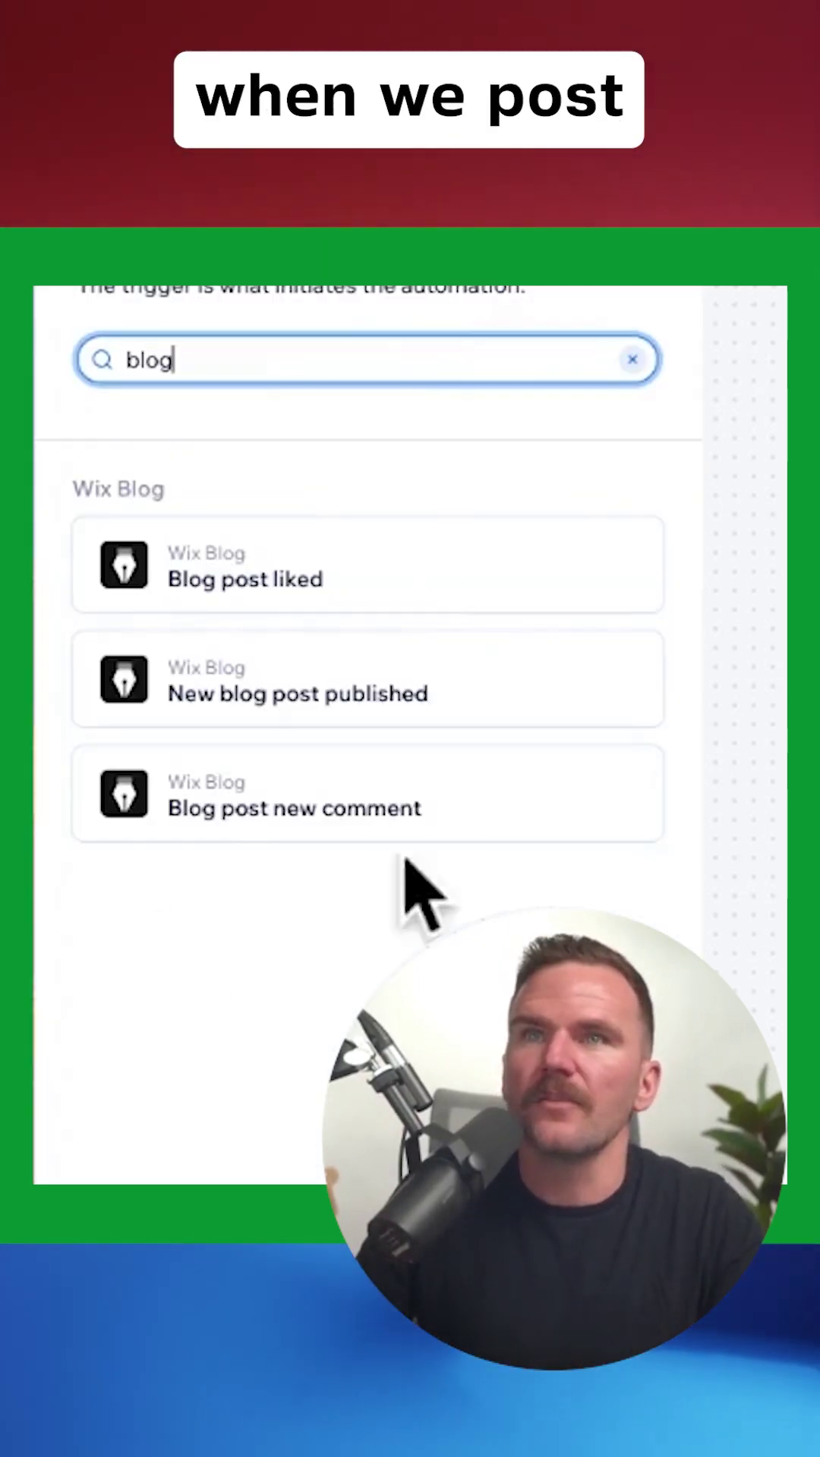
Set the trigger to 'New blog post published'
{"action": "left_click", "coordinate": [379, 712]}
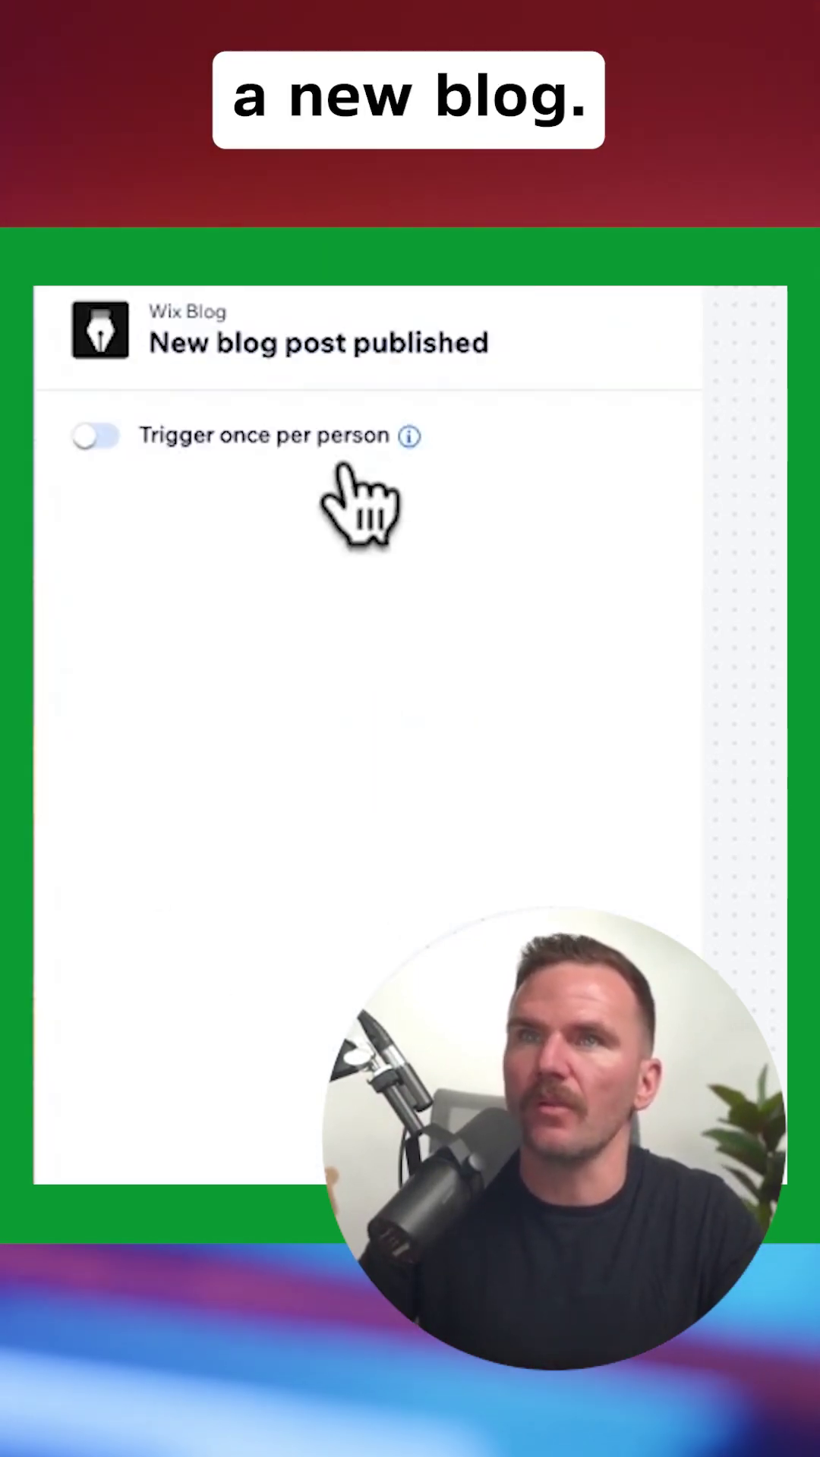
{"action": "left_click", "coordinate": [392, 449]}
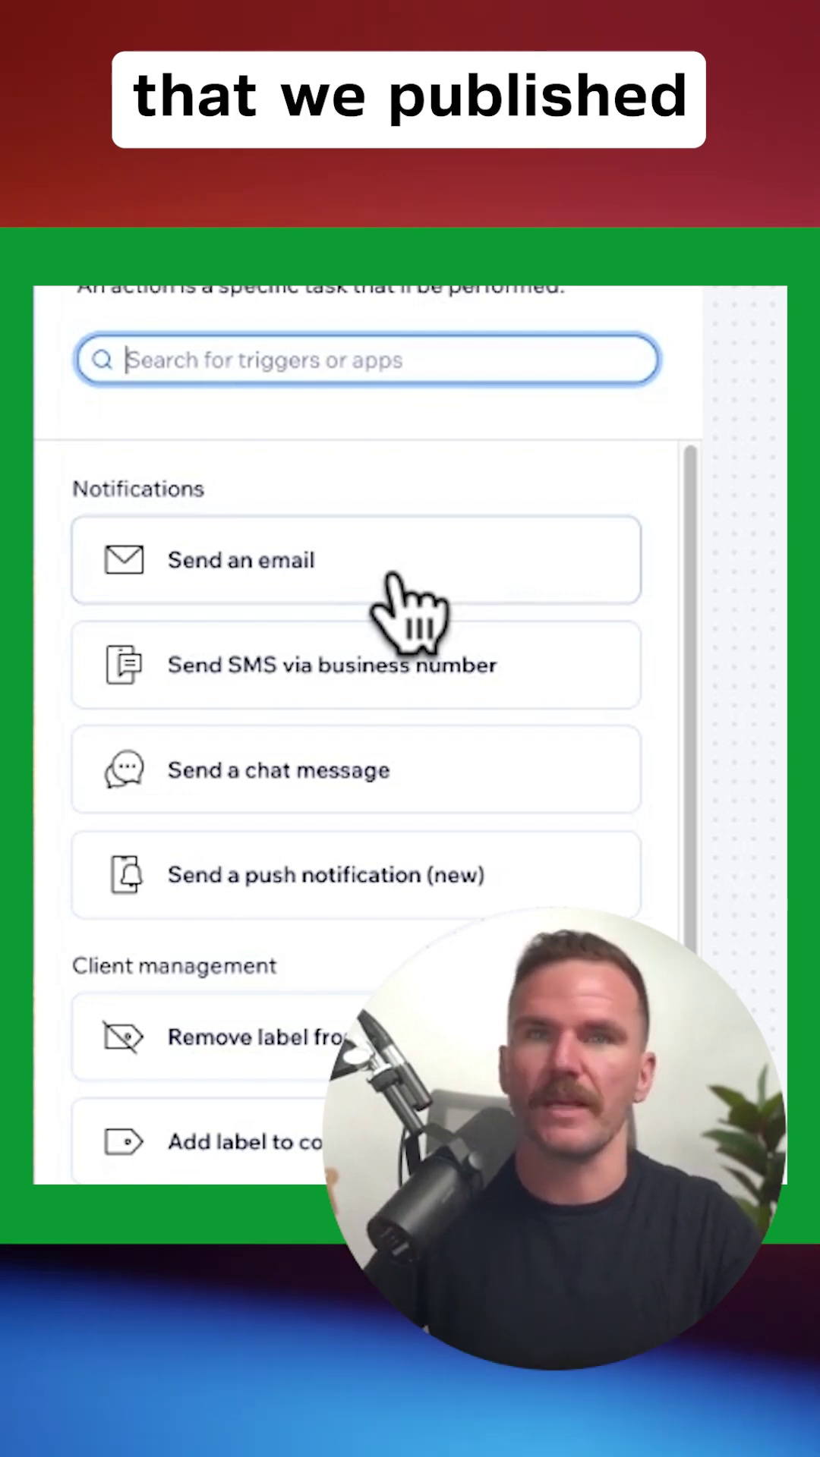
Choose 'Send an email' from Notifications as the action after the blog trigger
{"action": "left_click", "coordinate": [410, 570]}
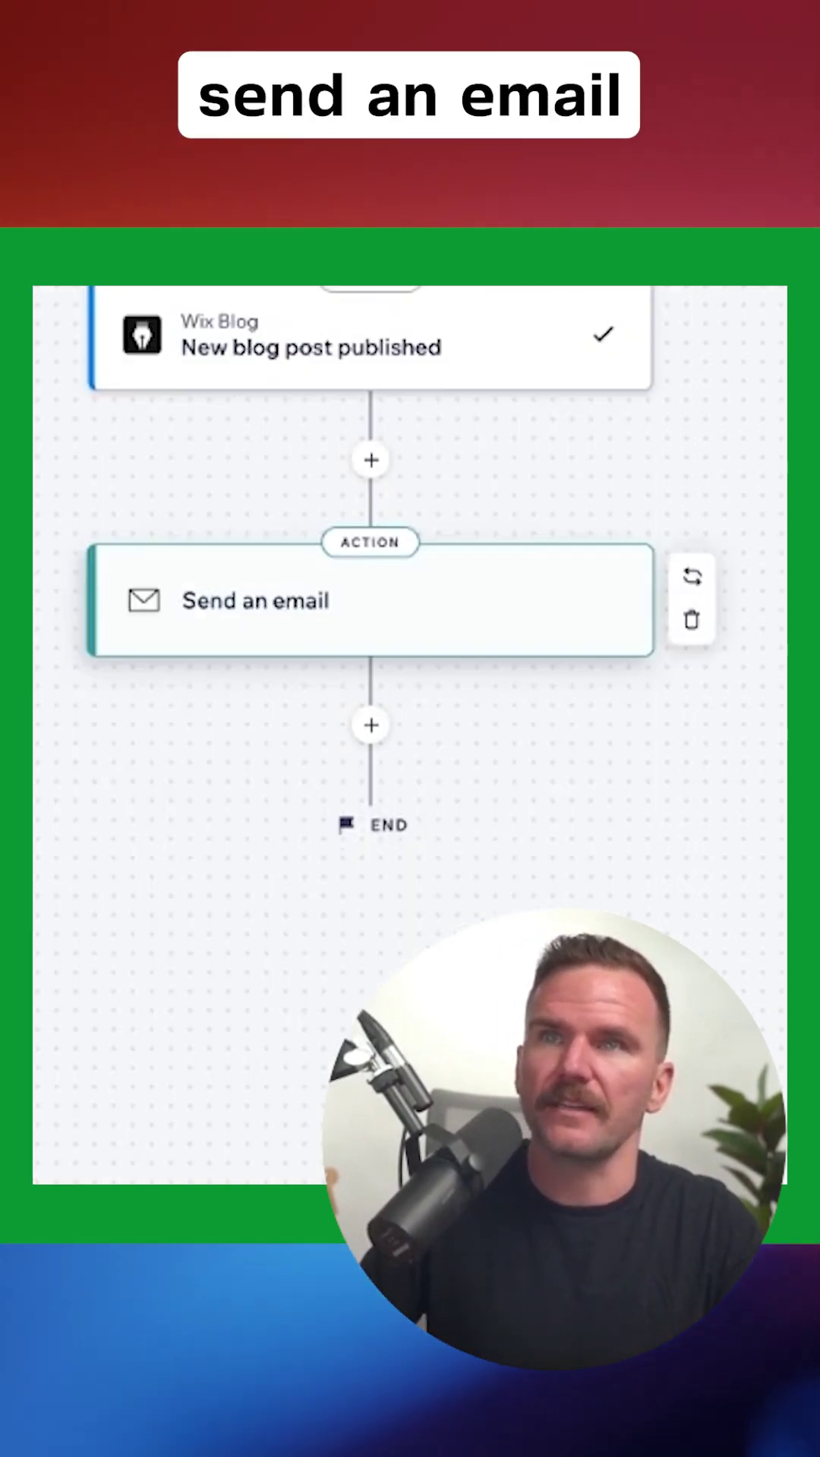